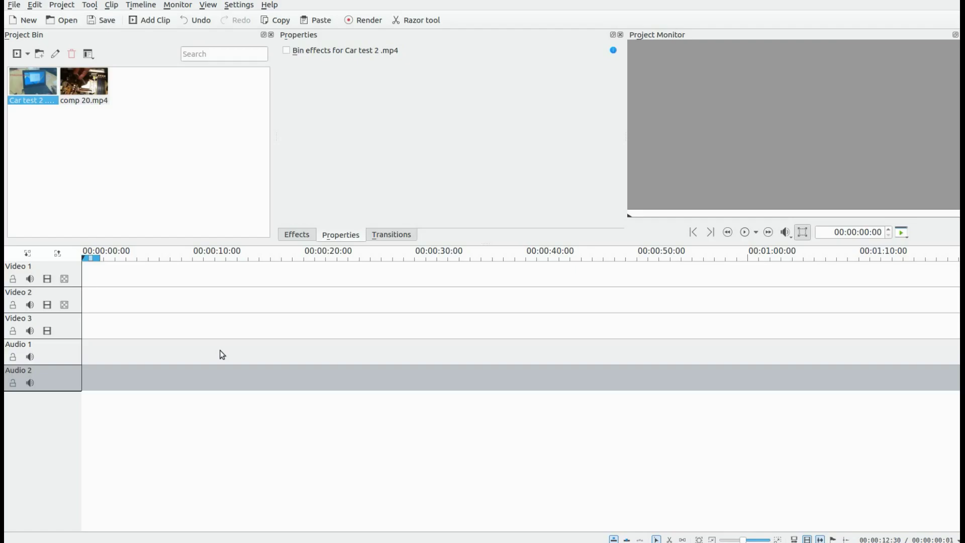
right_click(108, 153)
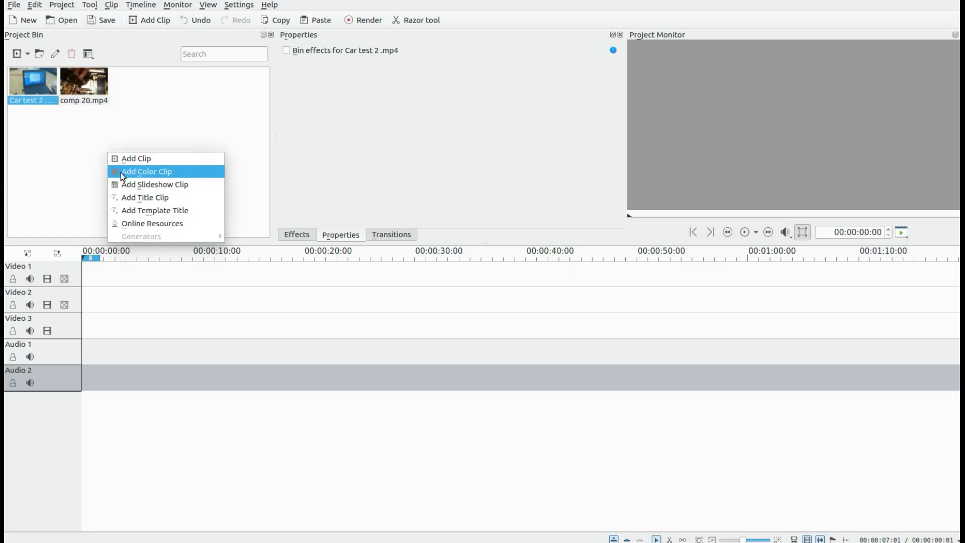
left_click(72, 171)
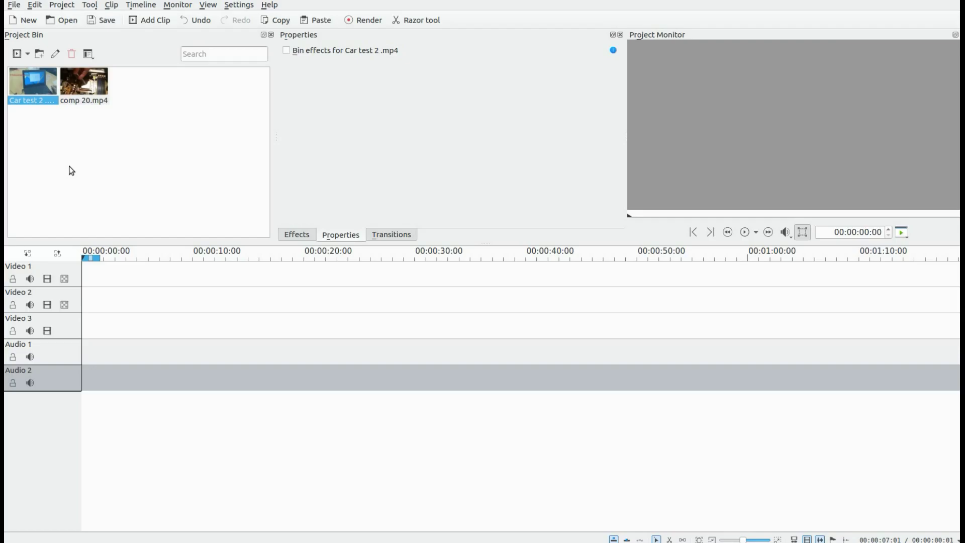
Stack Car test 2 .mp4 on Video 1 and comp 20.mp4 on Video 2 from the timeline start, cutting comp 20.mp4 to the same length.
left_click_drag(71, 171, 113, 276)
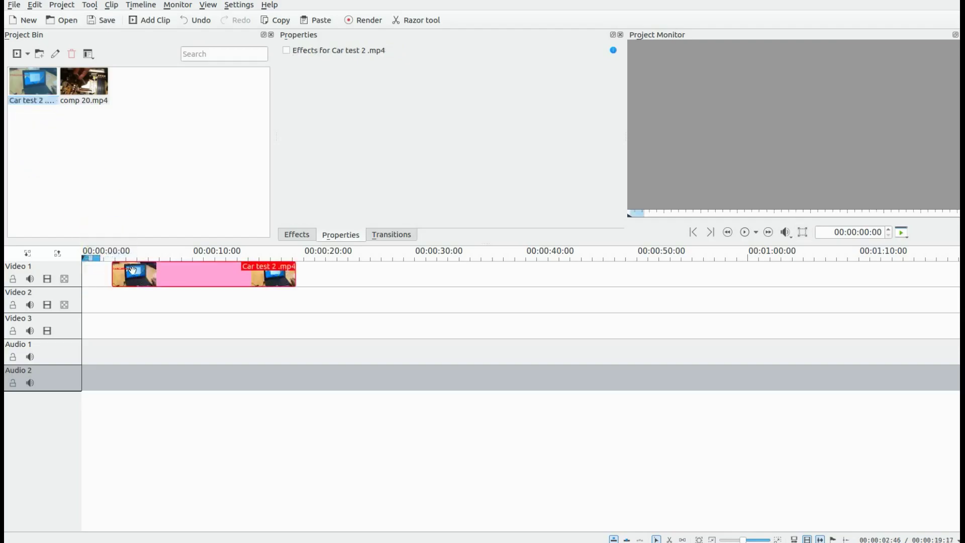
left_click_drag(184, 280, 158, 278)
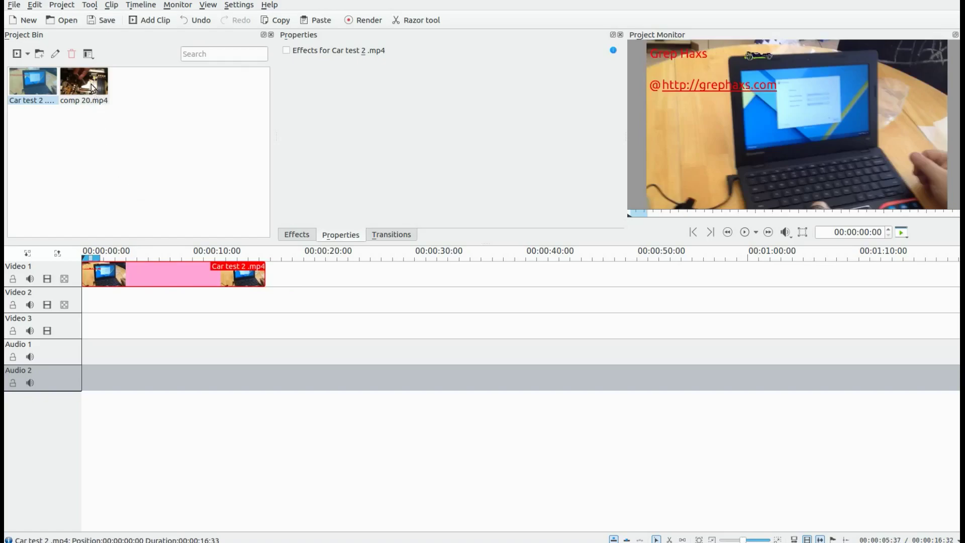
left_click(93, 99)
left_click_drag(94, 99, 142, 302)
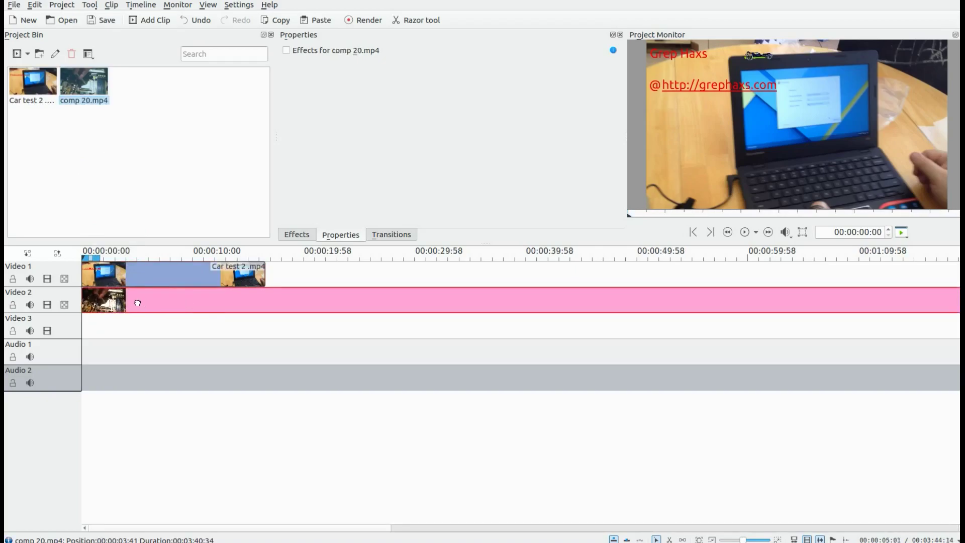
left_click(418, 22)
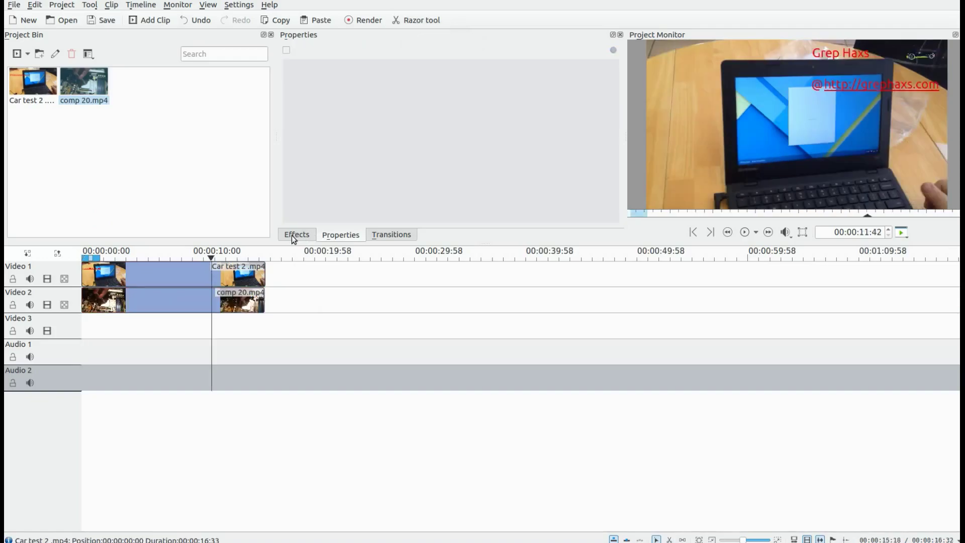
Apply the Pan and Zoom effect to the Car test 2 clip and shrink its picture to about 54% in the frame's upper-left corner.
left_click(293, 236)
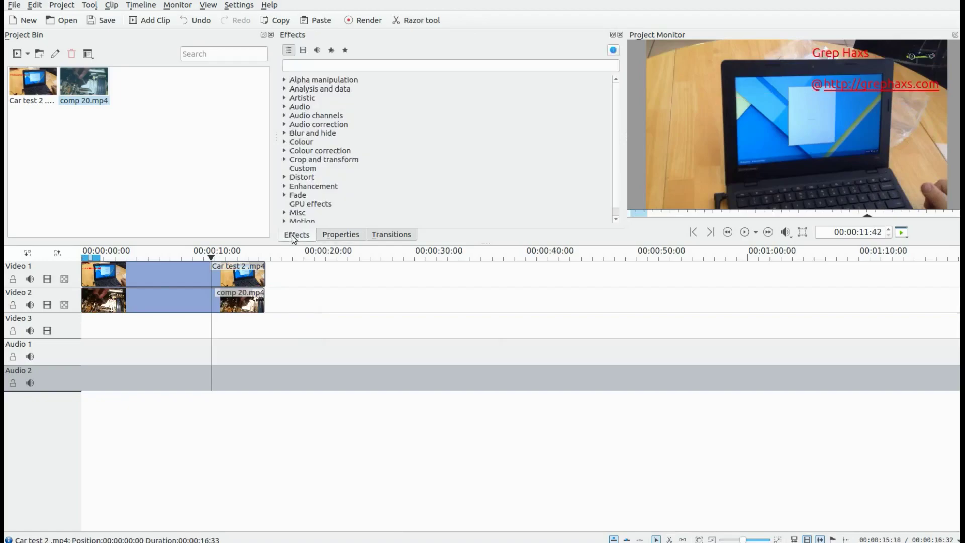
left_click(297, 66)
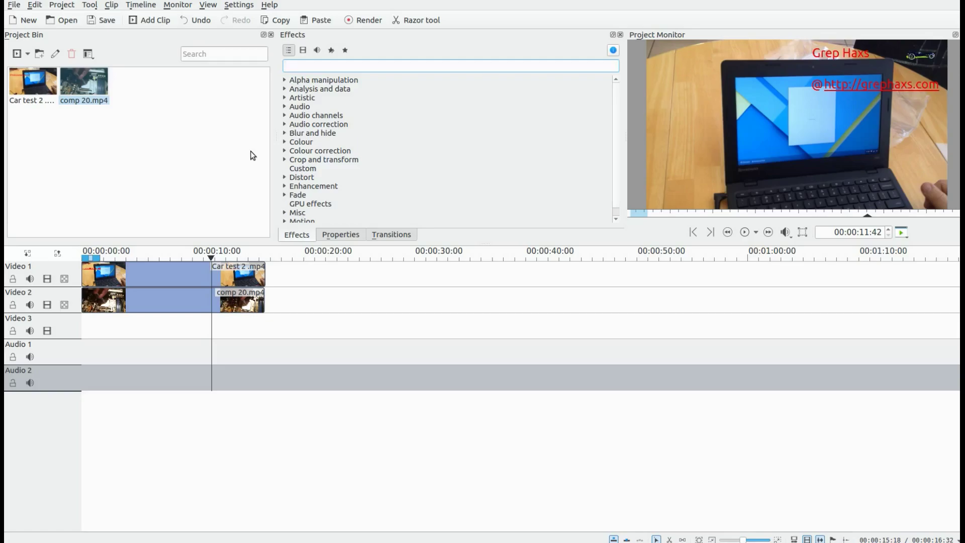
type("pa")
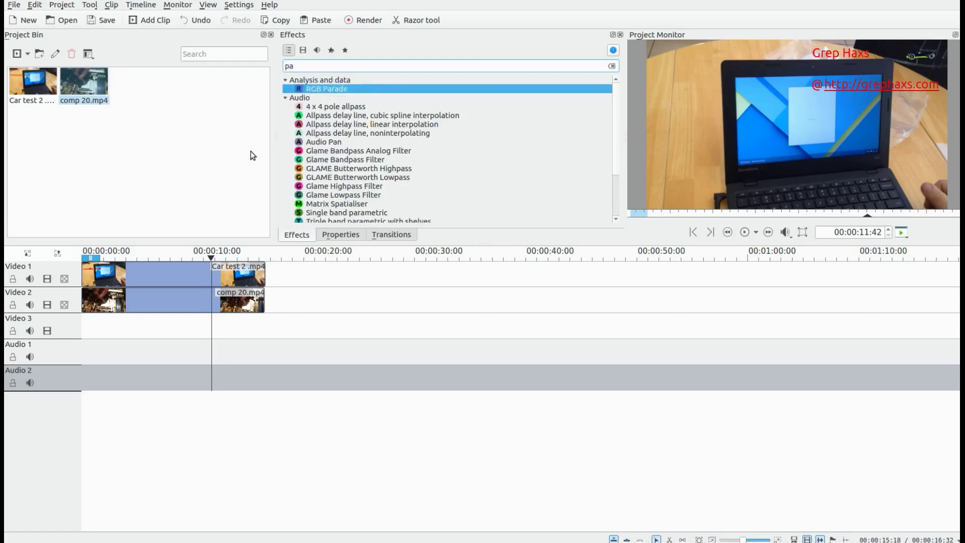
type("n")
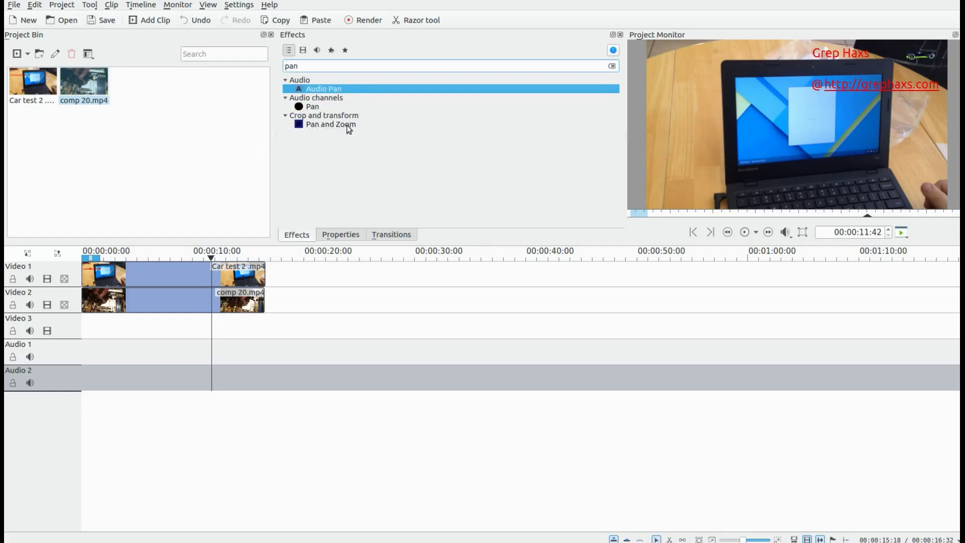
left_click_drag(322, 124, 149, 276)
left_click_drag(888, 184, 751, 125)
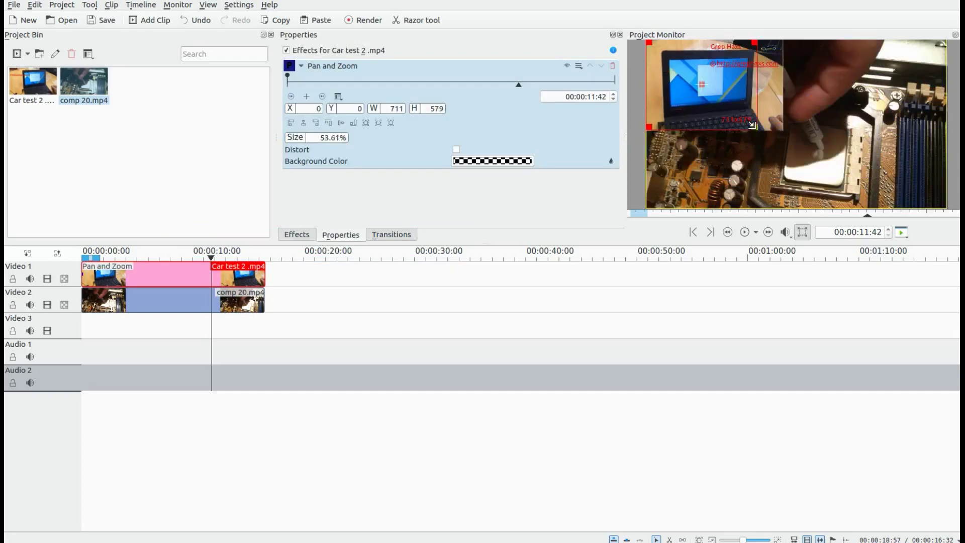
Apply Pan and Zoom to the comp 20 clip and shrink its picture to about 46% in the frame's lower-left corner.
left_click(194, 300)
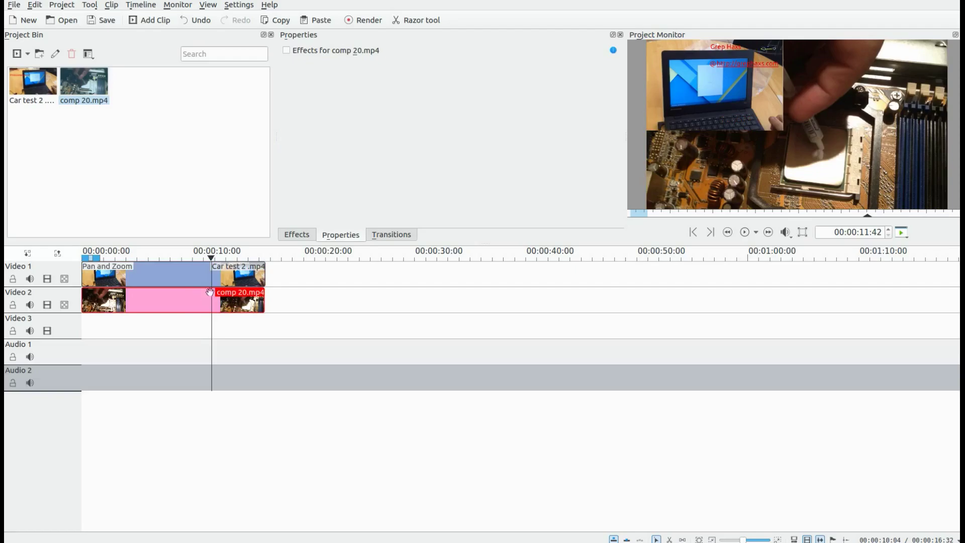
left_click(296, 235)
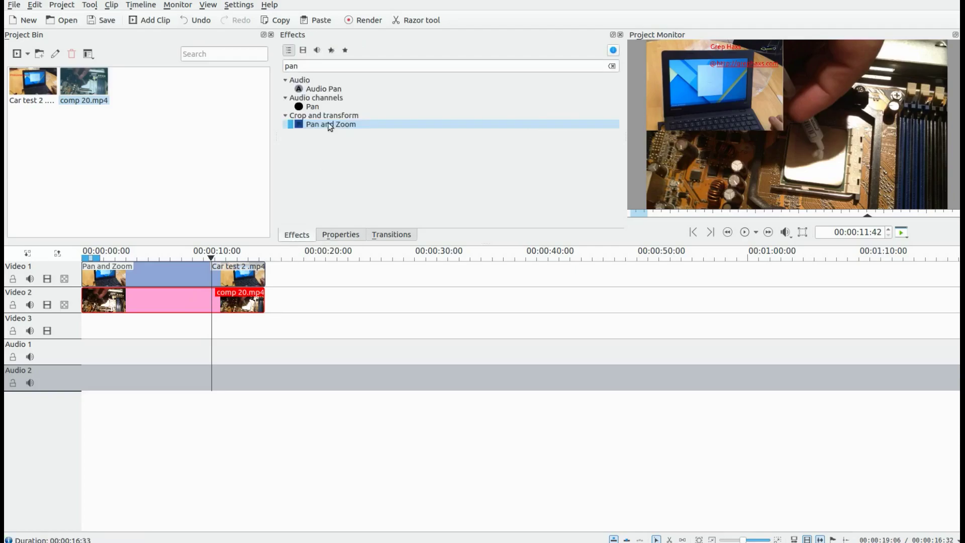
left_click_drag(327, 124, 140, 304)
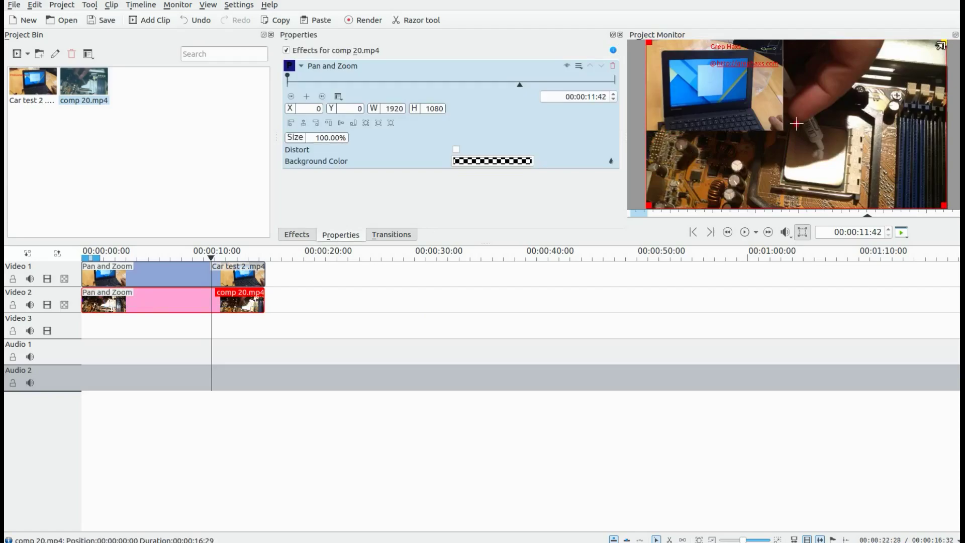
left_click_drag(939, 46, 776, 137)
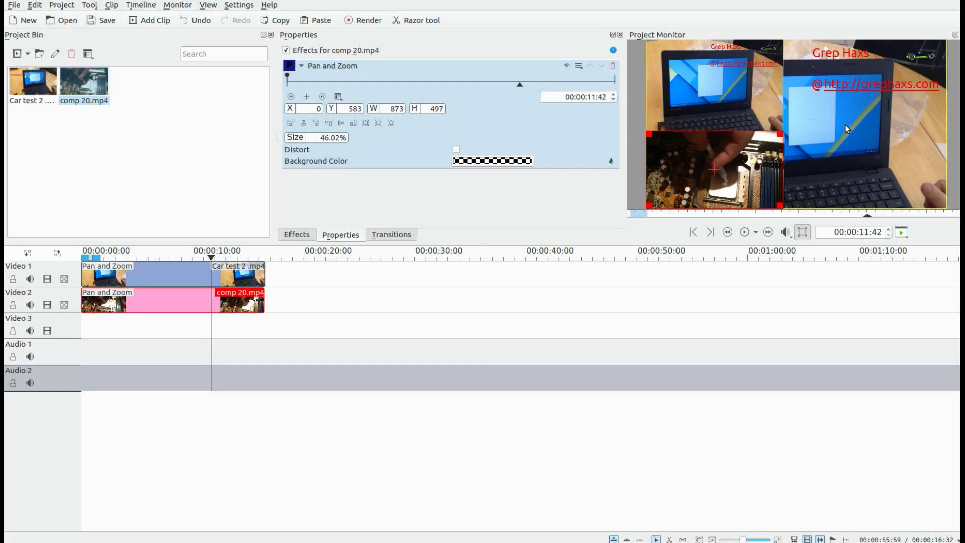
Add a Composite transition between the Video 1 and Video 2 clips and extend it over their full length.
left_click(391, 235)
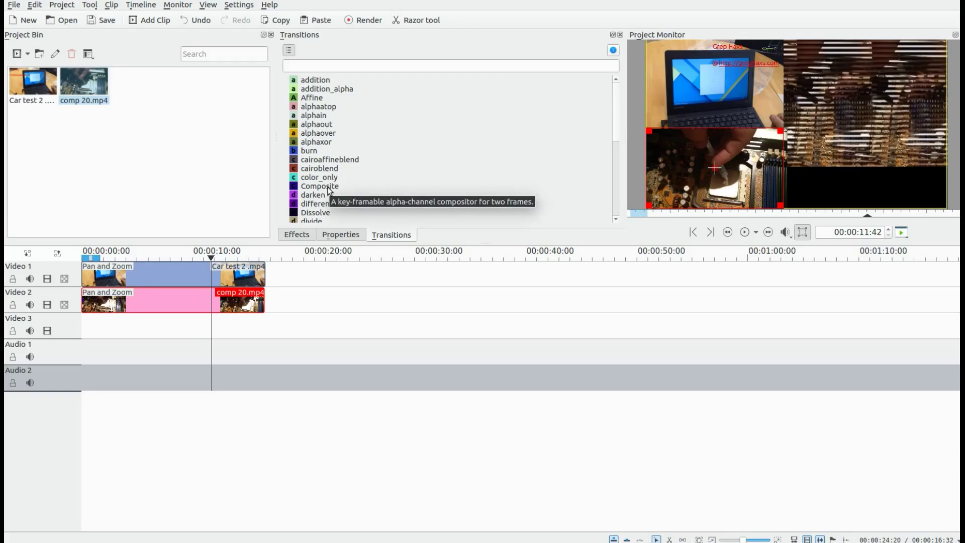
mouse_move(323, 189)
left_mouse_down()
mouse_move(278, 201)
mouse_move(137, 288)
mouse_move(114, 289)
left_mouse_up()
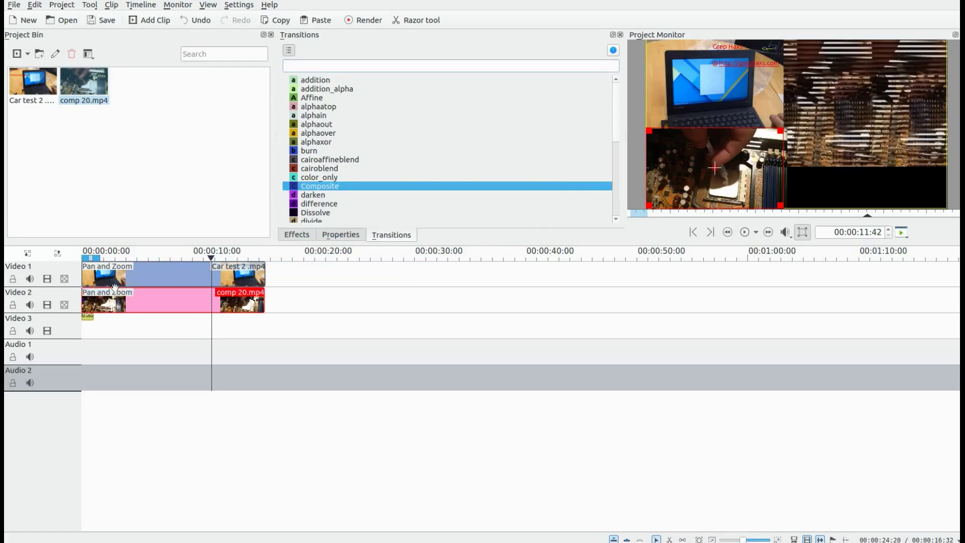
left_click_drag(88, 315, 88, 289)
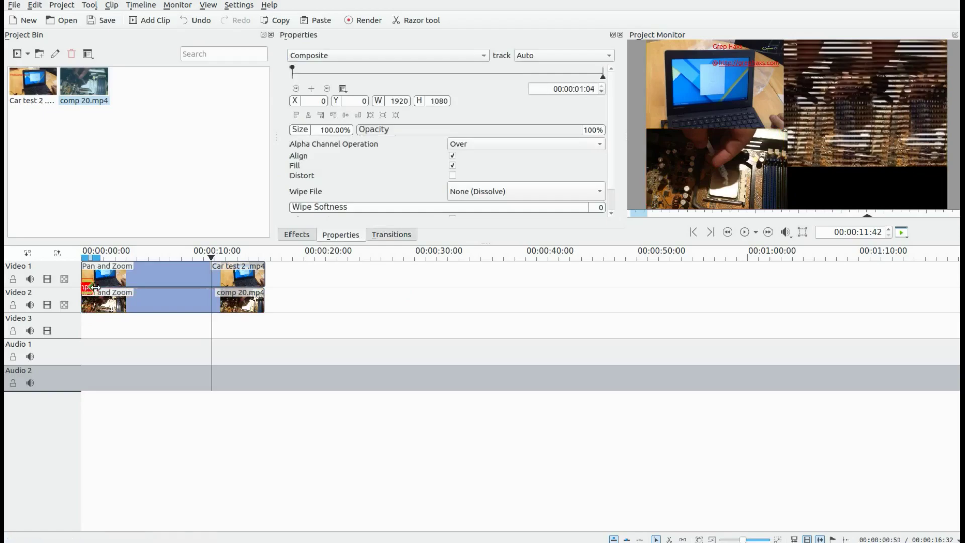
left_click_drag(94, 285, 265, 283)
Check the combined picture at 00:00:07:15 and open the rendering options for the project.
left_click(164, 334)
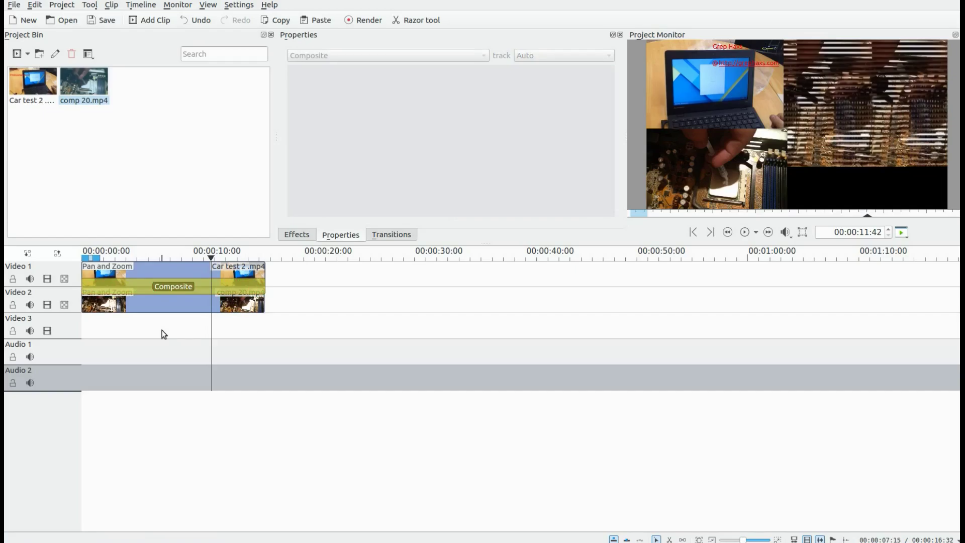
left_click(161, 331)
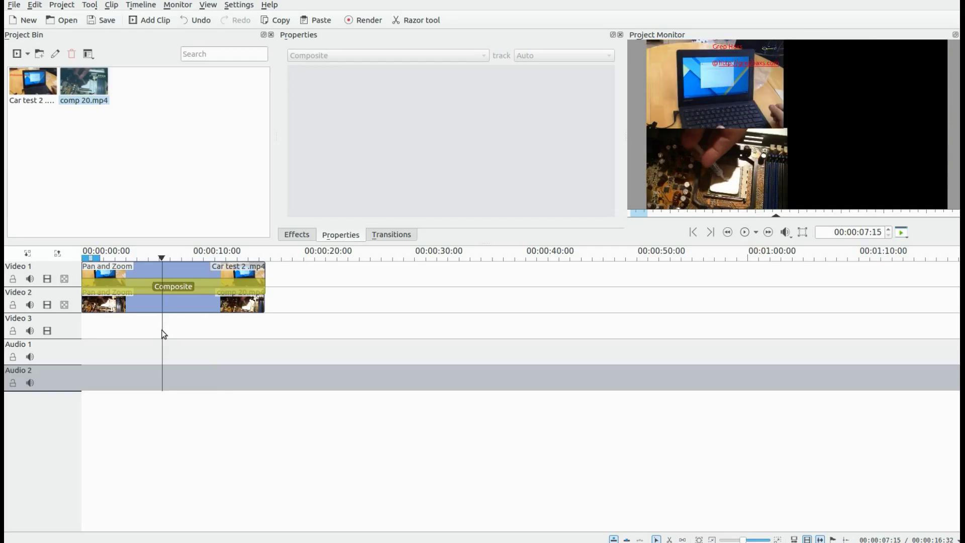
left_click(363, 21)
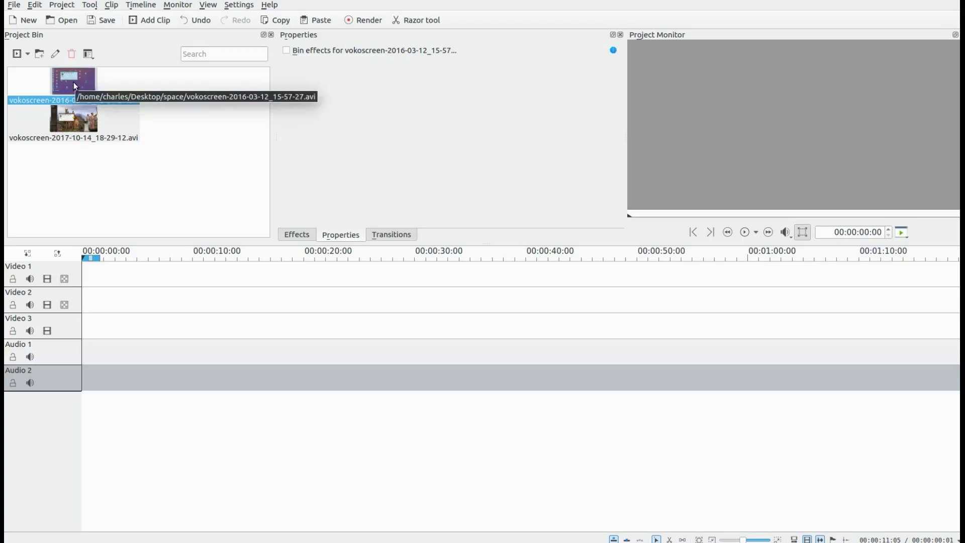
Stack vokoscreen-2016-03-12_15-57-27.avi on Video 1 and vokoscreen-2017-10-14_18-29-12.avi on Video 2 from the timeline start, cutting both to about 16.5 seconds.
left_click_drag(73, 83, 162, 278)
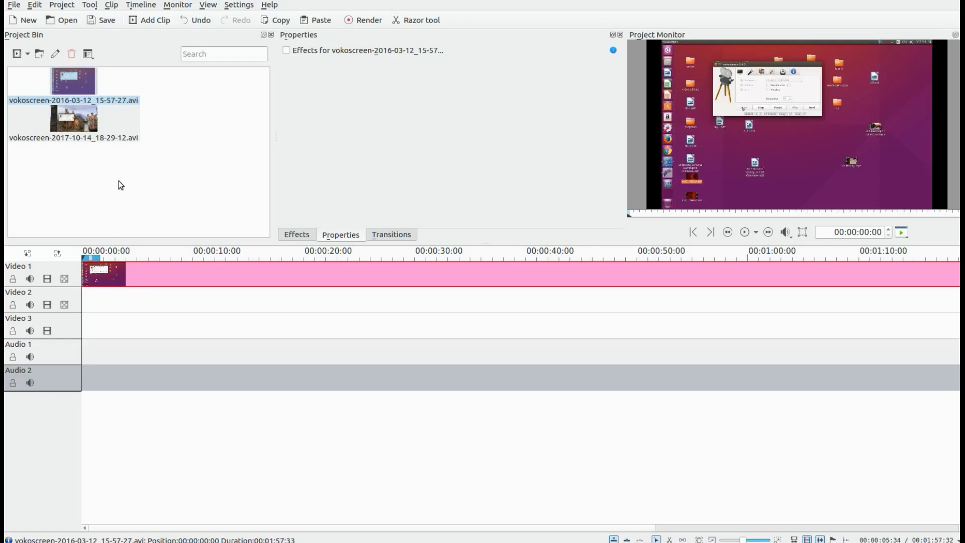
left_click_drag(82, 121, 135, 304)
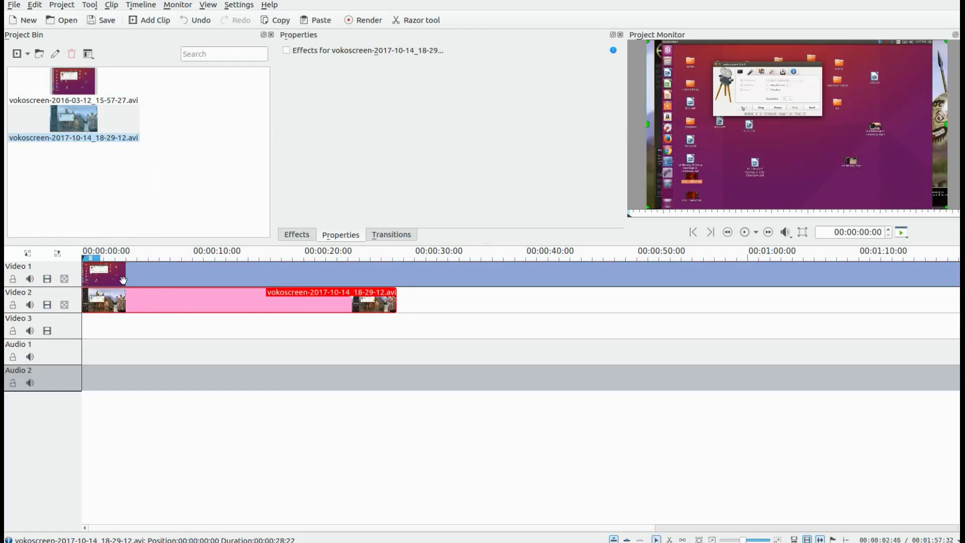
left_click(111, 324)
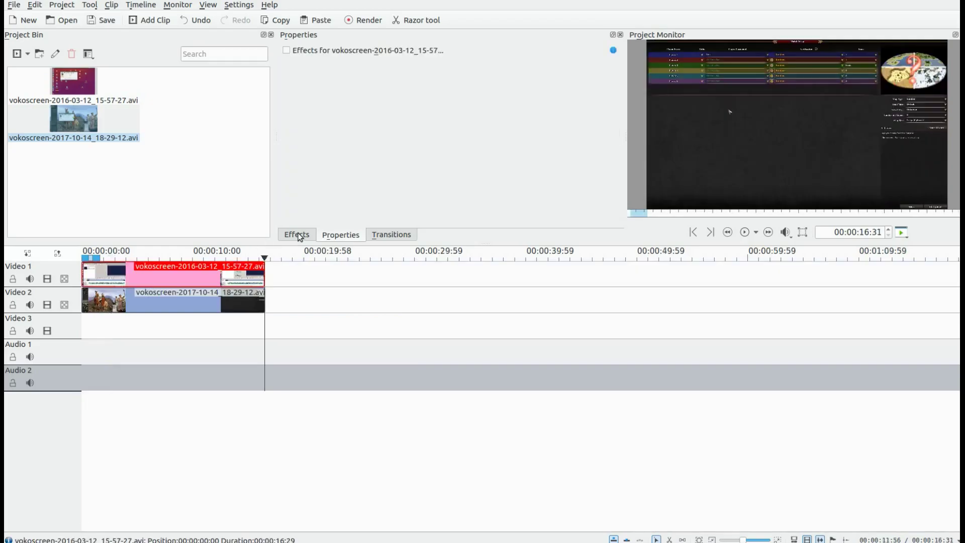
Apply Pan and Zoom to both clips, shrinking the Video 1 picture to about 52% in the frame's upper-left corner and the Video 2 picture below it.
left_click(299, 235)
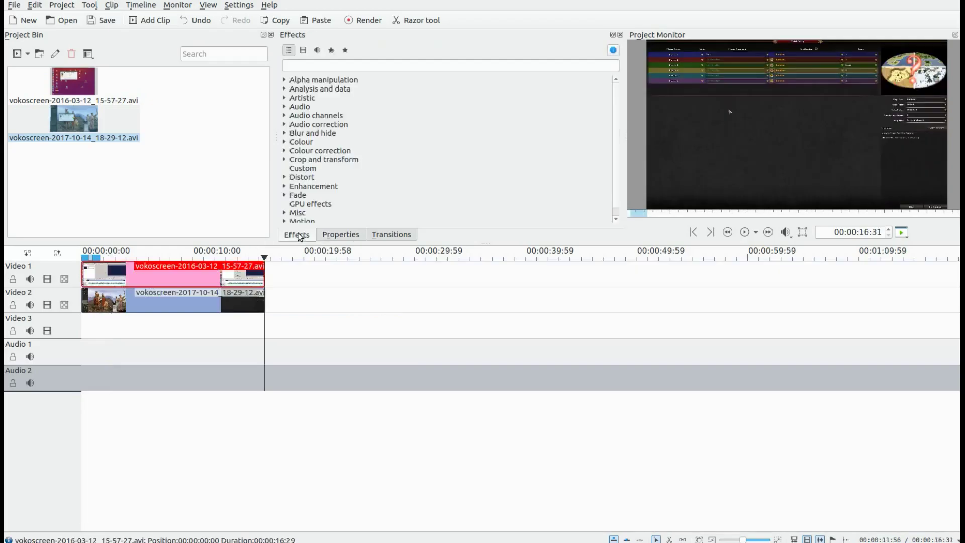
left_click(301, 66)
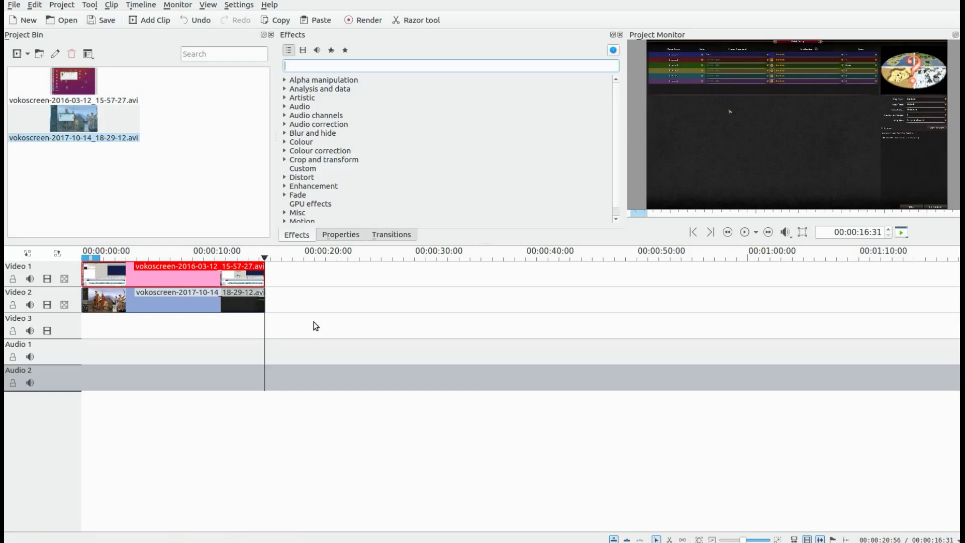
type("pa")
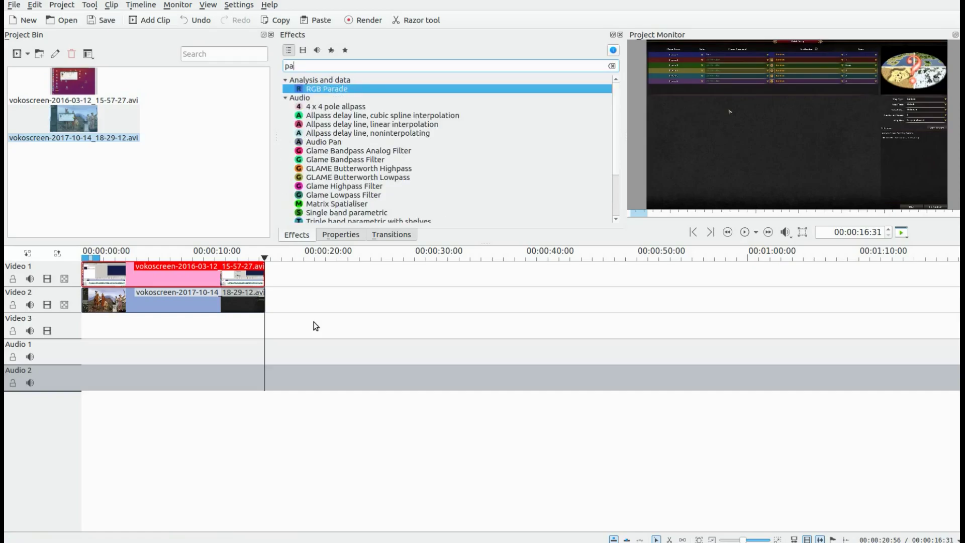
type("n")
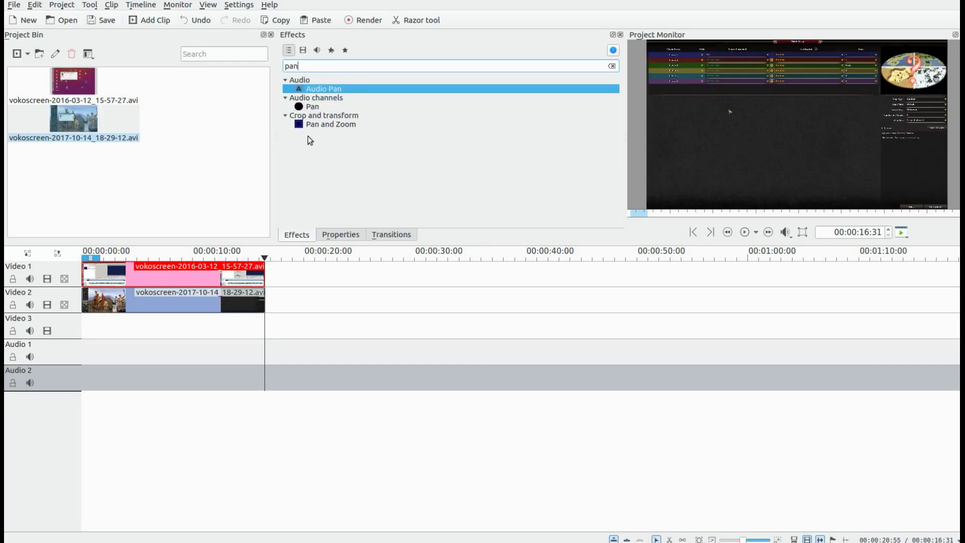
left_click_drag(318, 126, 161, 273)
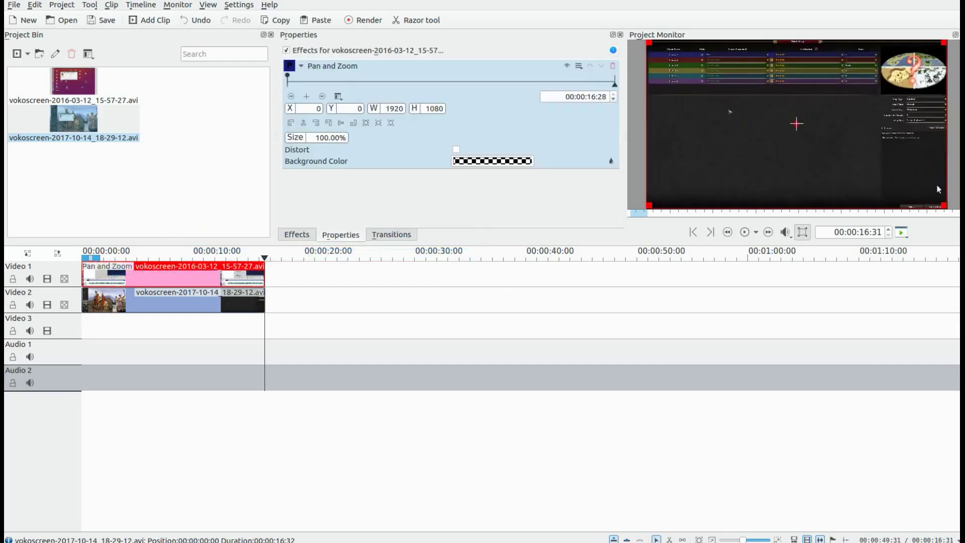
left_click_drag(941, 203, 791, 123)
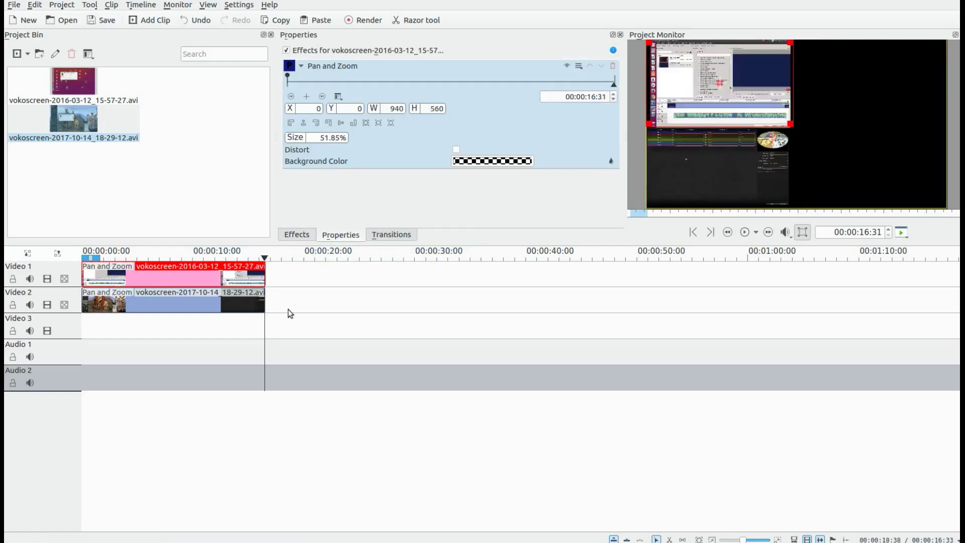
Add a Composite transition spanning the two vokoscreen clips and open the rendering options for the project.
left_click(381, 234)
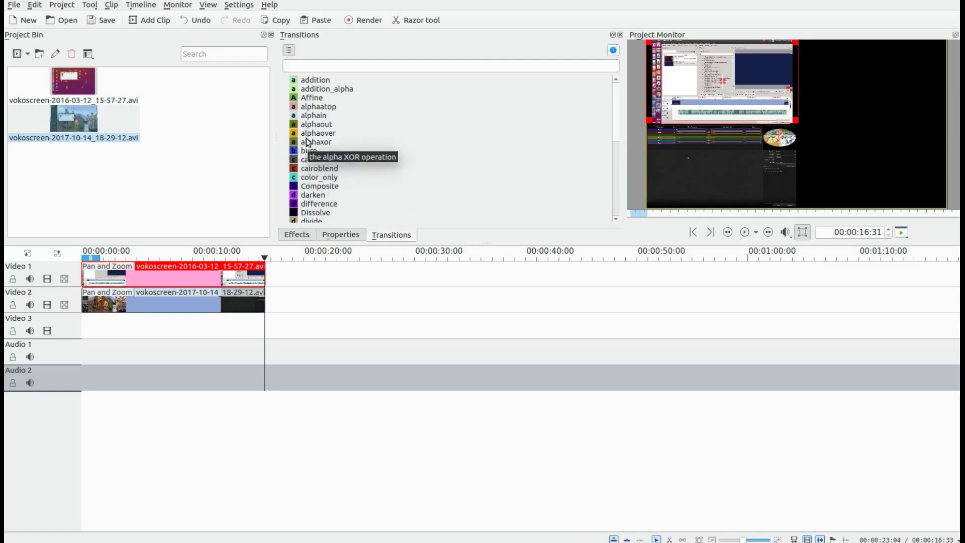
left_click(309, 186)
left_click_drag(309, 186, 104, 284)
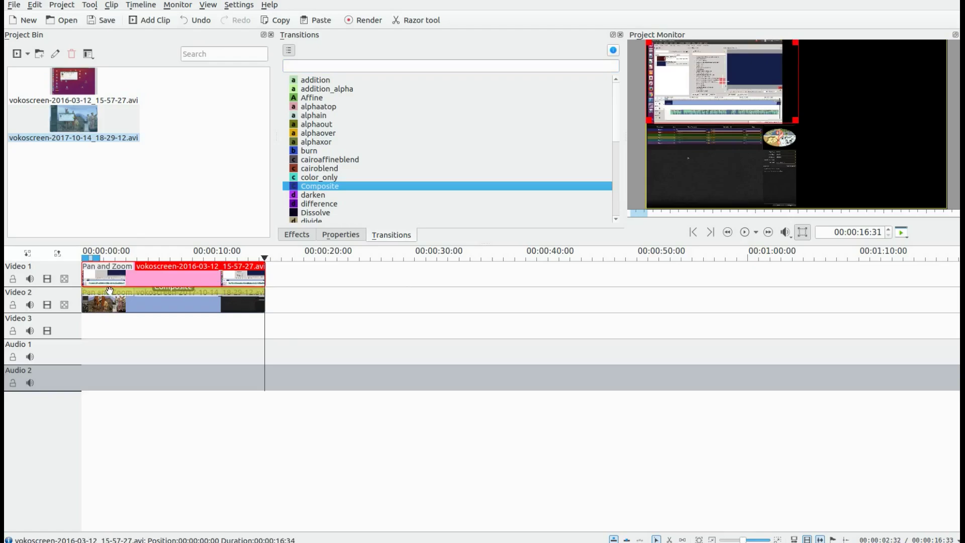
left_click(109, 290)
left_click(369, 23)
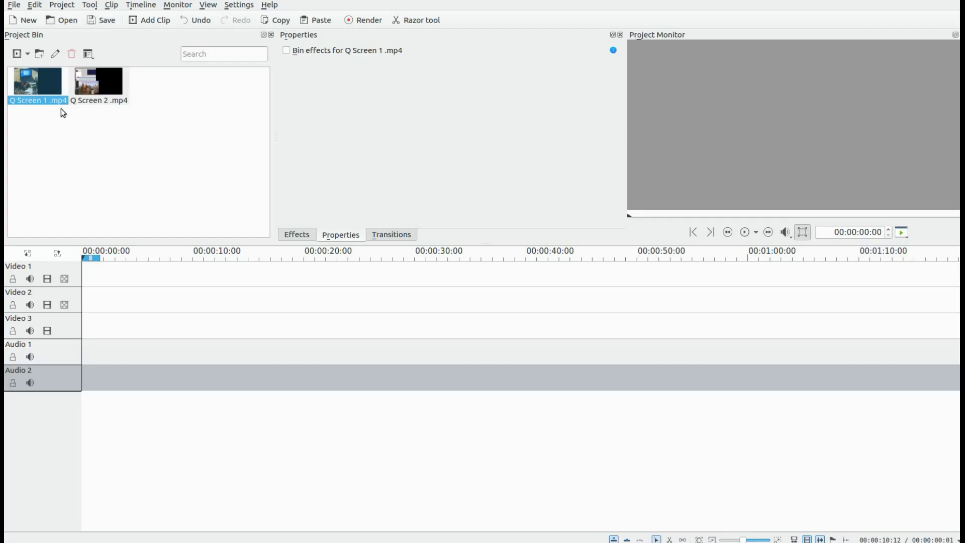
Place Q Screen 1 .mp4 on Video 1 and Q Screen 2 .mp4 on Video 2, both beginning at the timeline start.
left_click_drag(37, 83, 138, 279)
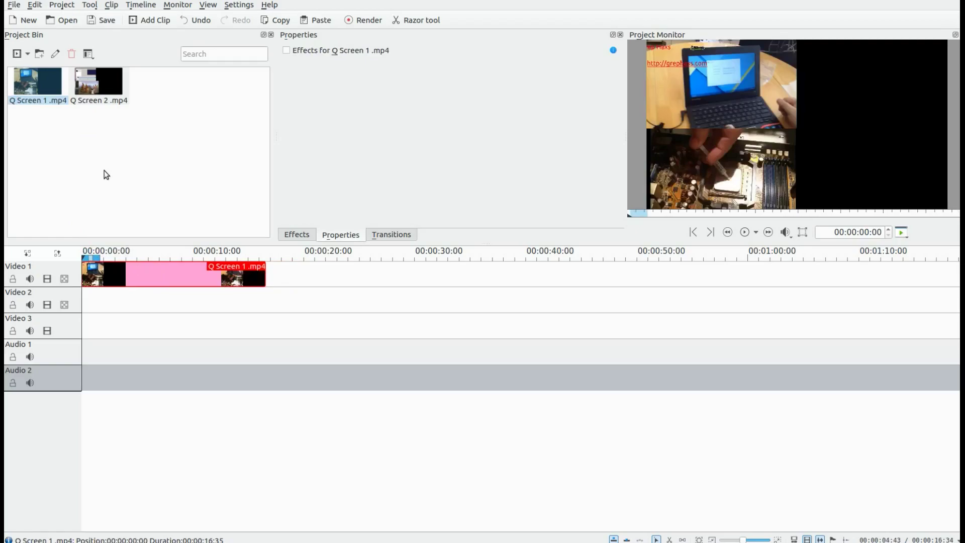
left_click_drag(100, 87, 132, 307)
left_click_drag(219, 305, 159, 303)
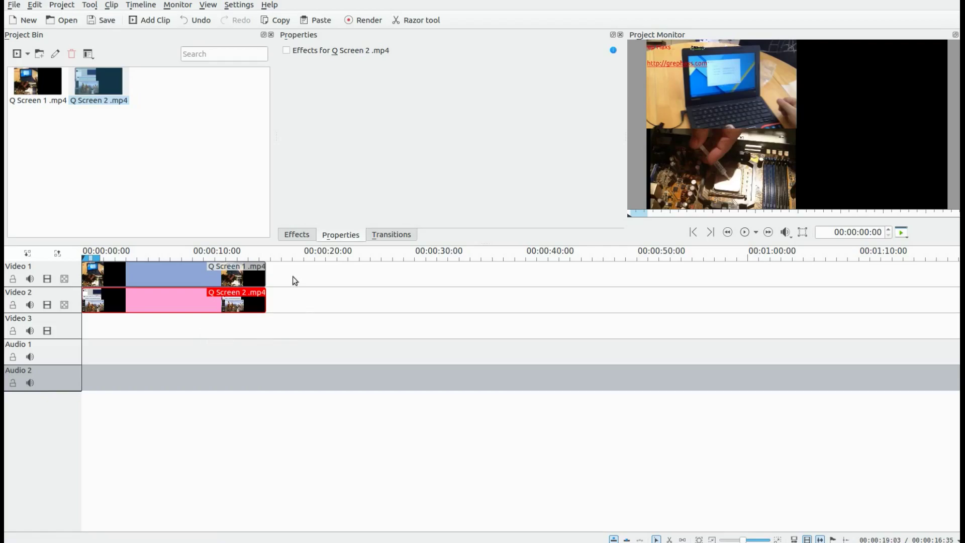
Apply Pan and Zoom to Q Screen 1 .mp4, shift its picture to about X 951, Y -27, and open the project's rendering options.
left_click(291, 233)
left_click_drag(331, 124, 132, 275)
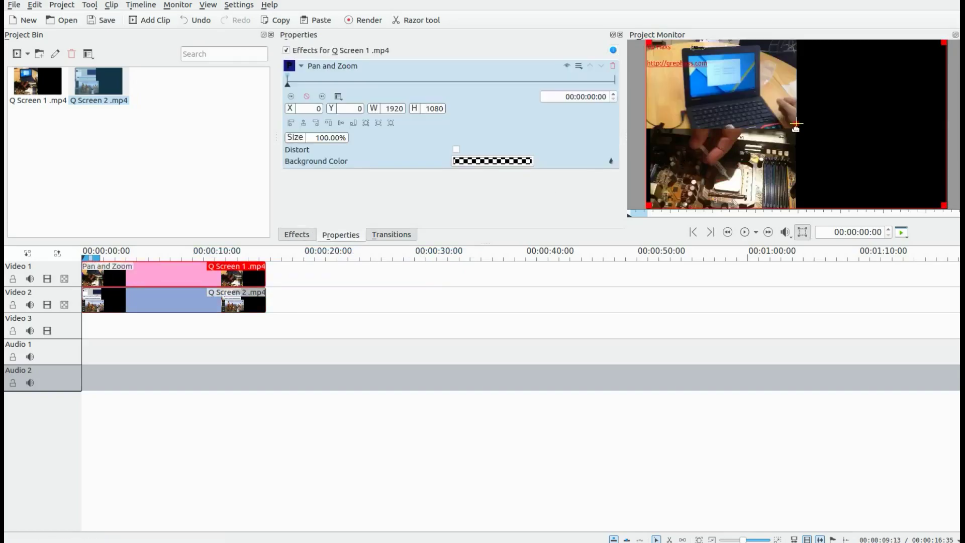
left_click_drag(796, 125, 945, 120)
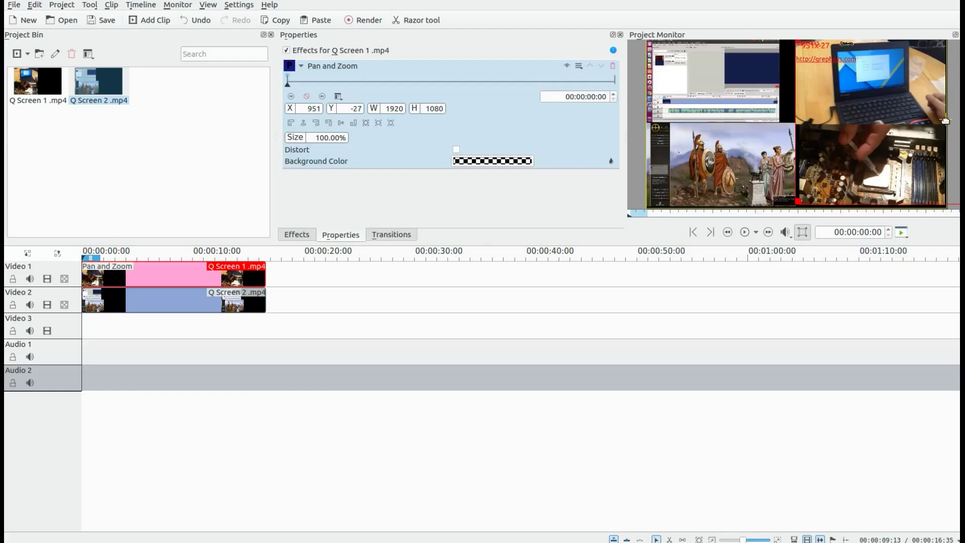
left_click(363, 21)
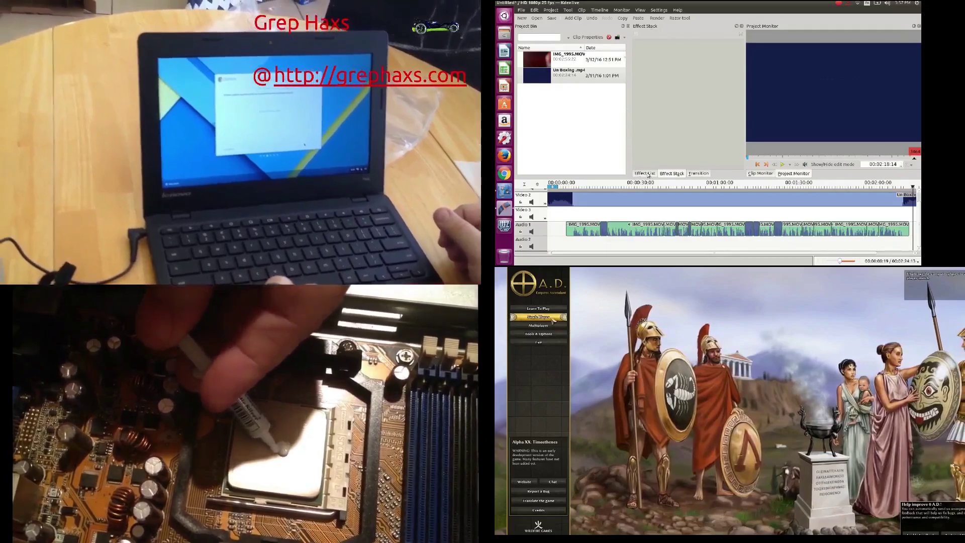
left_click(647, 174)
left_click(553, 321)
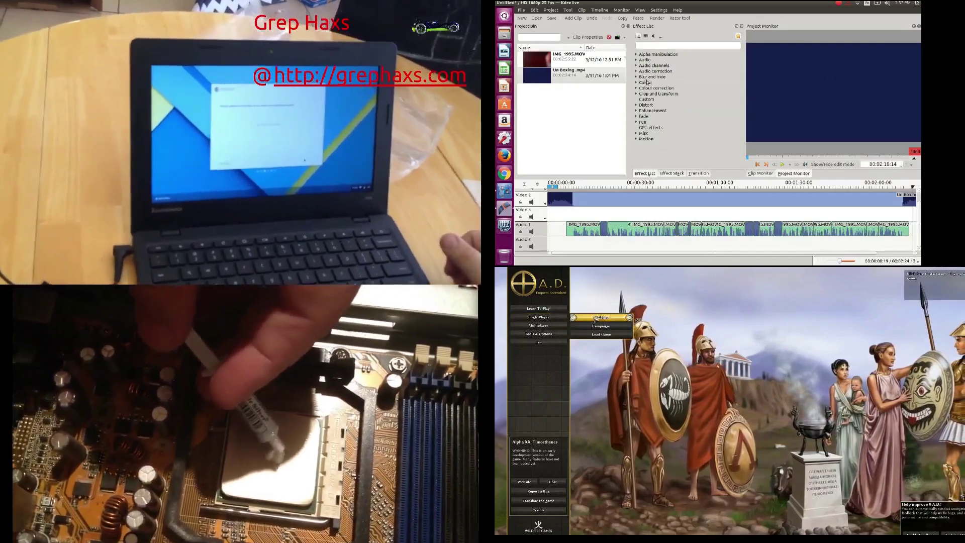
left_click(600, 317)
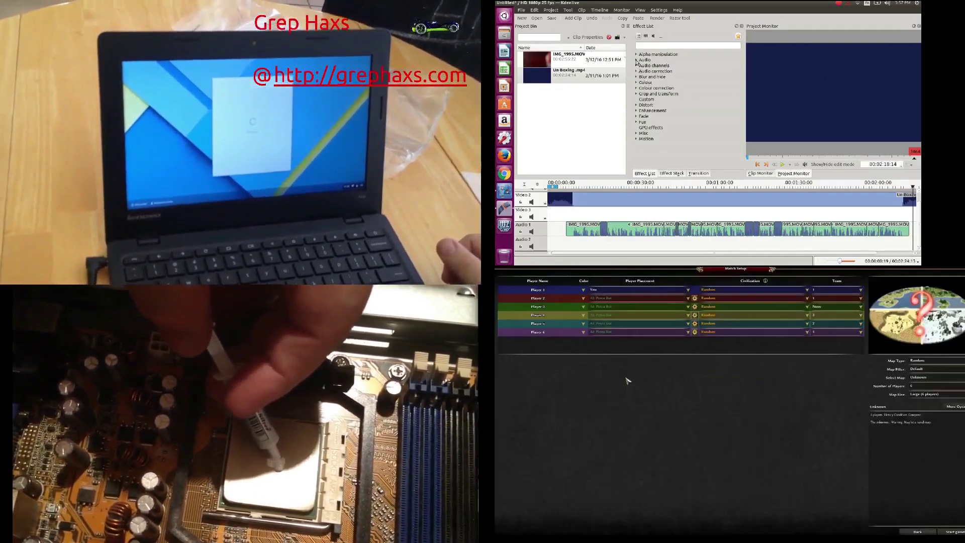
left_click(636, 61)
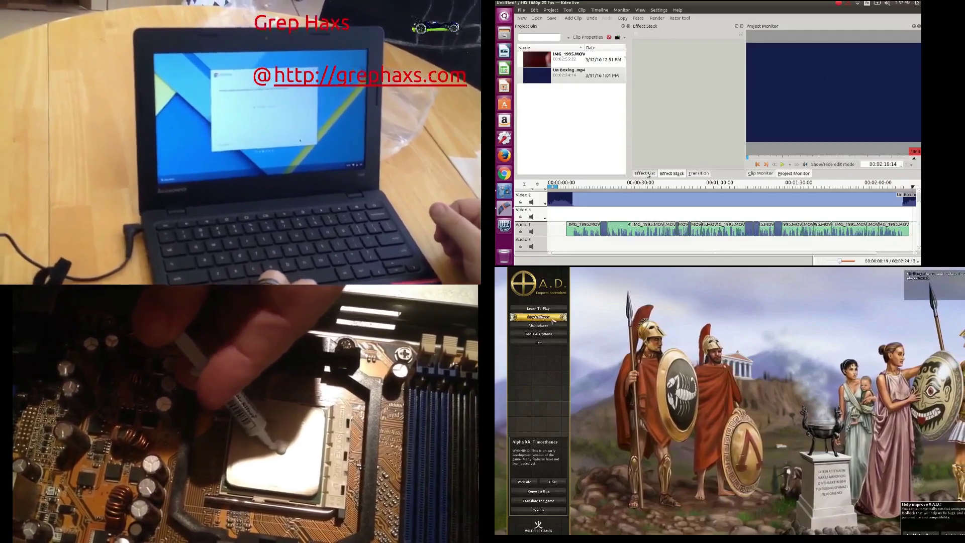
left_click(645, 174)
left_click(552, 318)
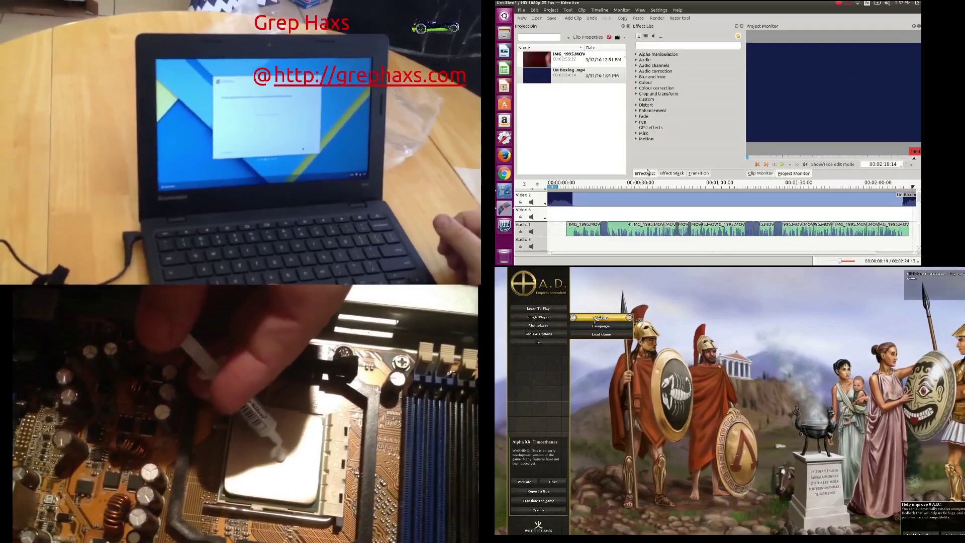
left_click(601, 317)
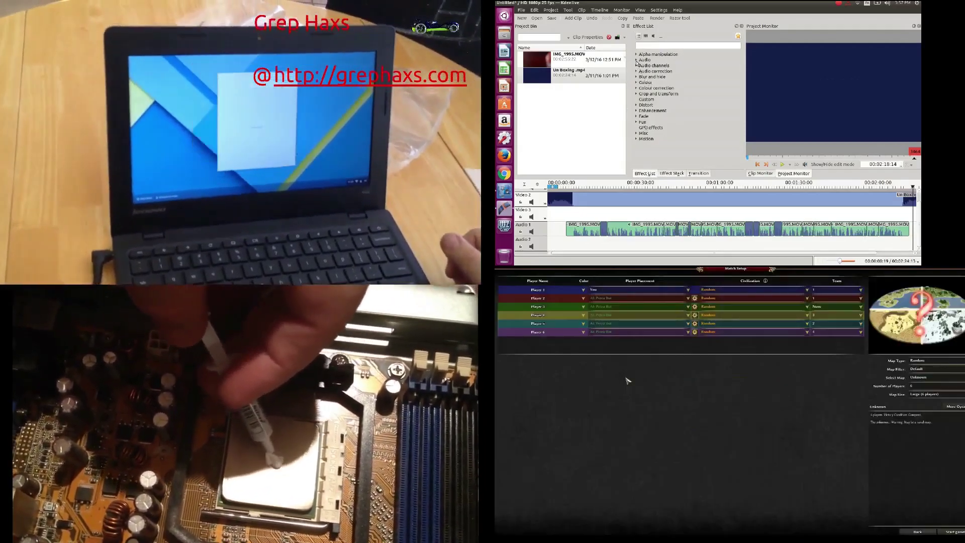
left_click(636, 61)
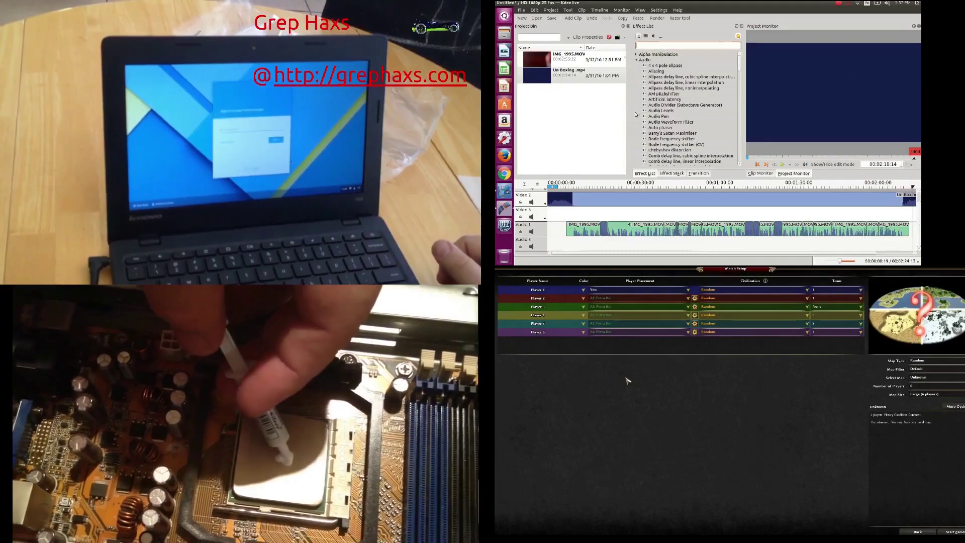